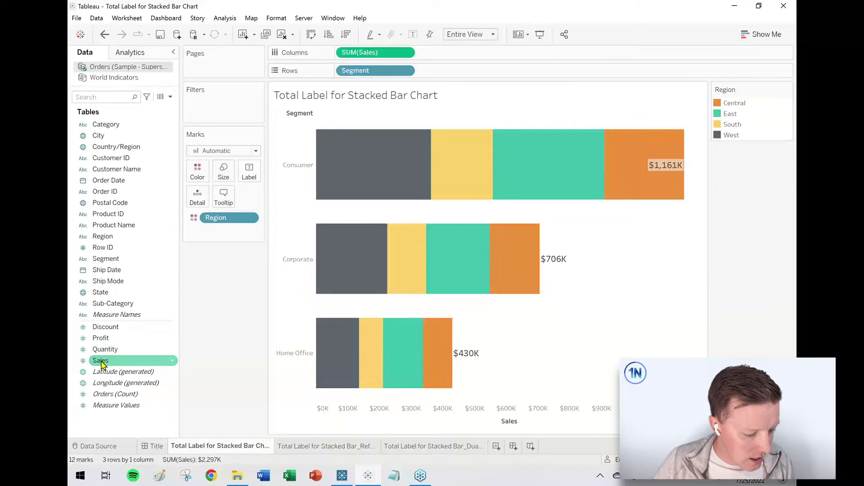
# Try Sales segment labels on the bars, undo them, and go to the Reference Line sheet
pyautogui.moveTo(100, 364); pyautogui.dragTo(249, 172)
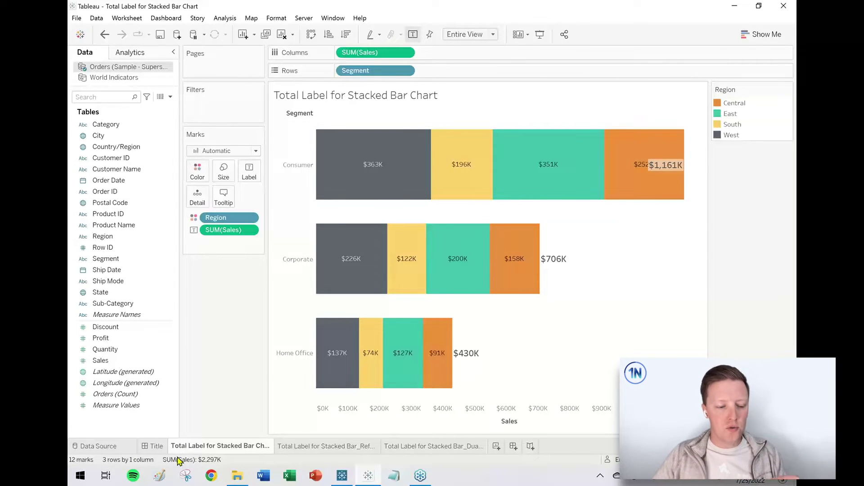
pyautogui.click(105, 36)
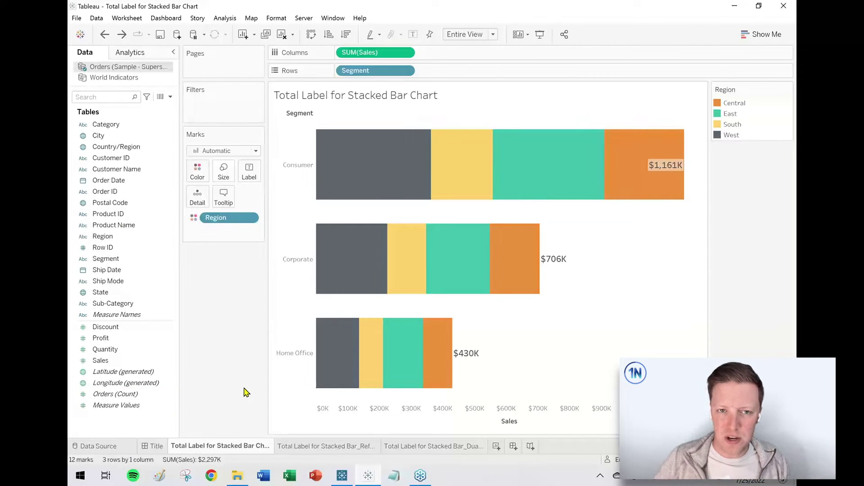
pyautogui.click(309, 447)
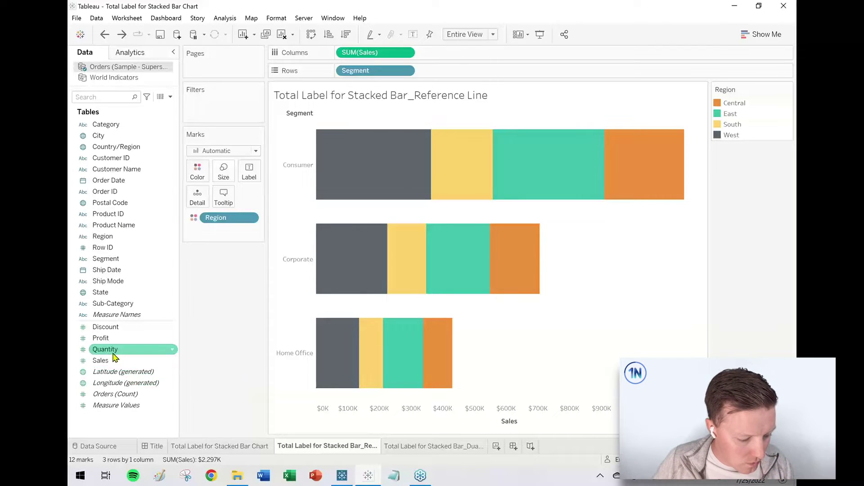
pyautogui.click(103, 362)
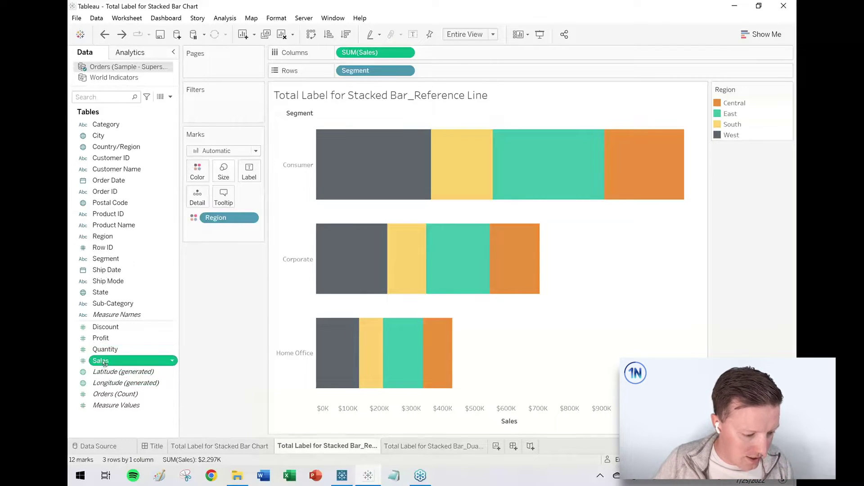
pyautogui.moveTo(102, 363); pyautogui.dragTo(249, 170)
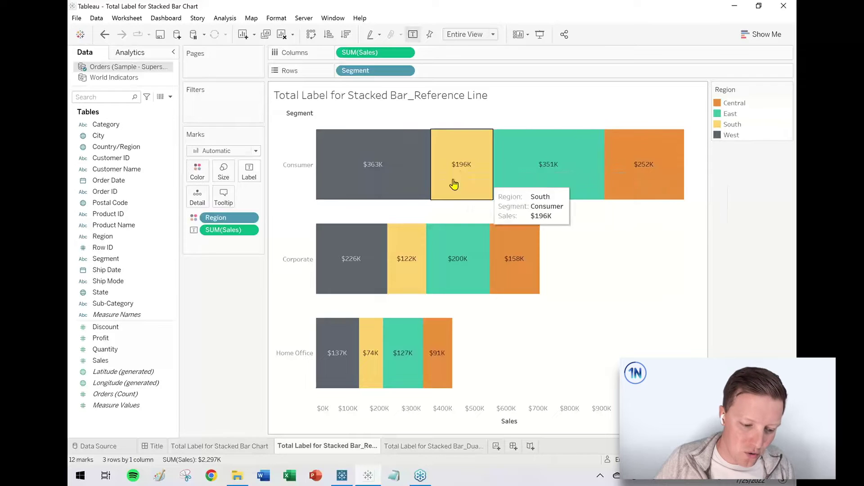
pyautogui.click(251, 173)
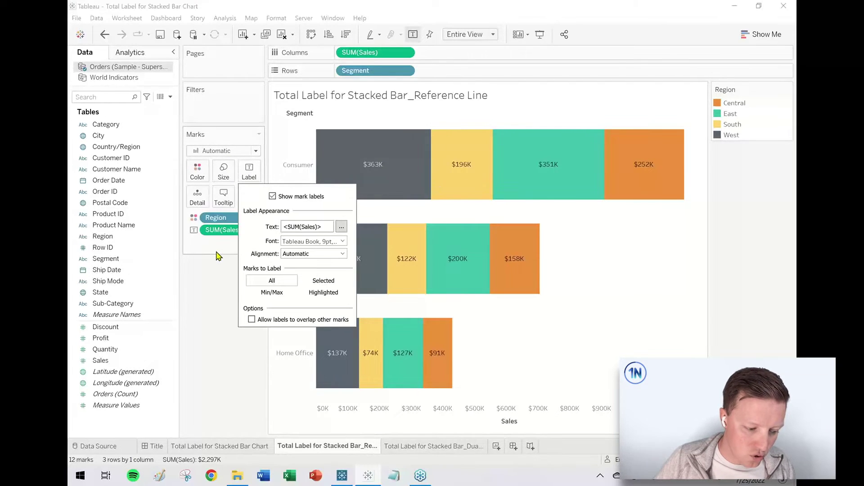
pyautogui.click(189, 296)
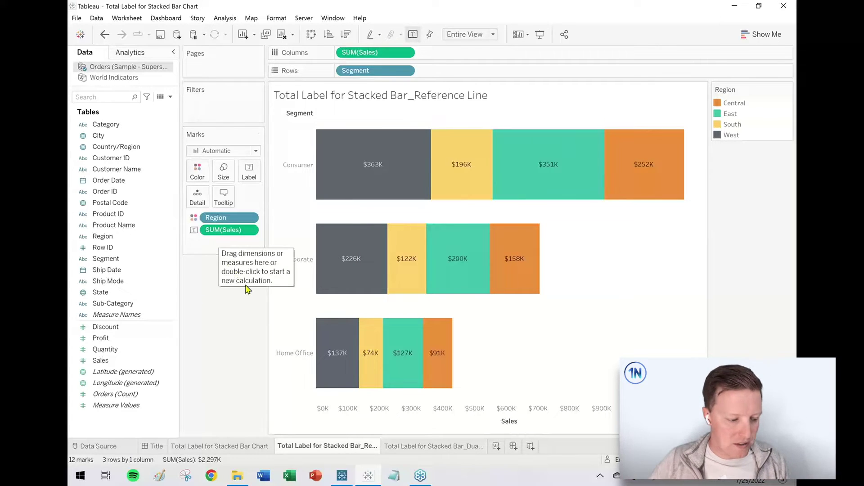
pyautogui.moveTo(255, 286); pyautogui.dragTo(235, 240)
pyautogui.moveTo(231, 204)
pyautogui.mouseDown()
pyautogui.moveTo(203, 199)
pyautogui.moveTo(164, 232)
pyautogui.moveTo(214, 235)
pyautogui.moveTo(290, 216)
pyautogui.moveTo(211, 195)
pyautogui.mouseUp()
pyautogui.moveTo(333, 59)
pyautogui.mouseDown()
pyautogui.moveTo(325, 63)
pyautogui.moveTo(448, 65)
pyautogui.moveTo(292, 96)
pyautogui.mouseUp()
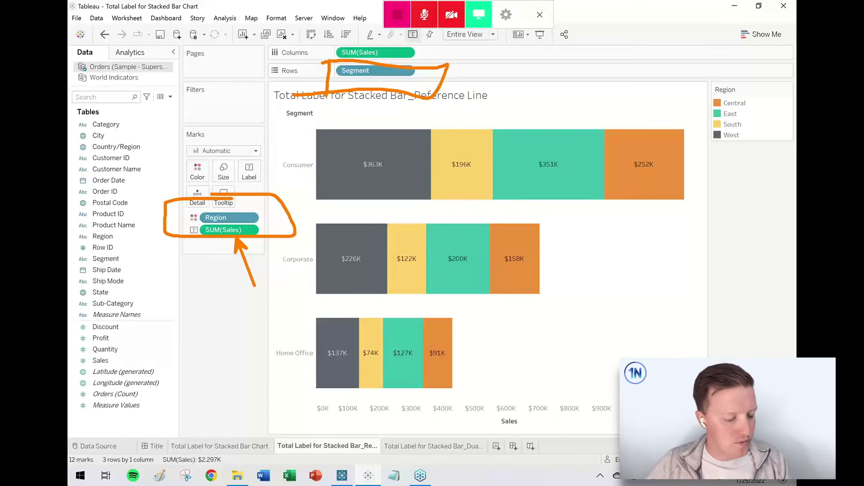
pyautogui.press('Escape')
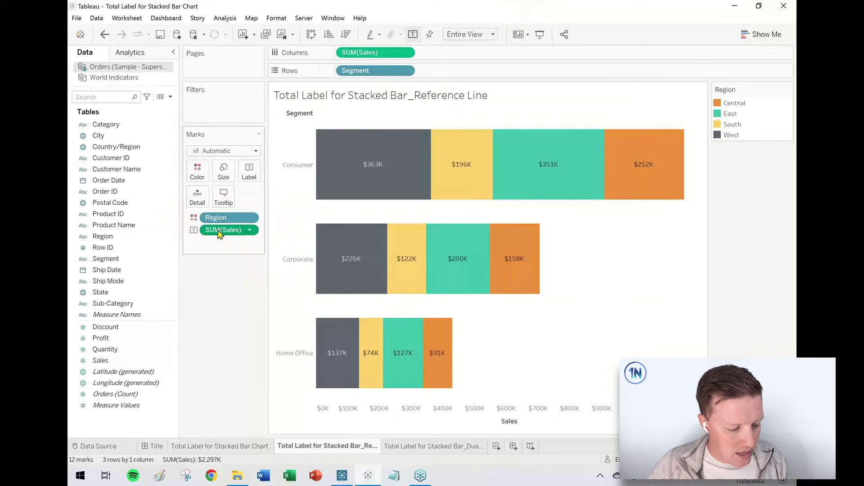
pyautogui.moveTo(220, 231); pyautogui.dragTo(120, 297)
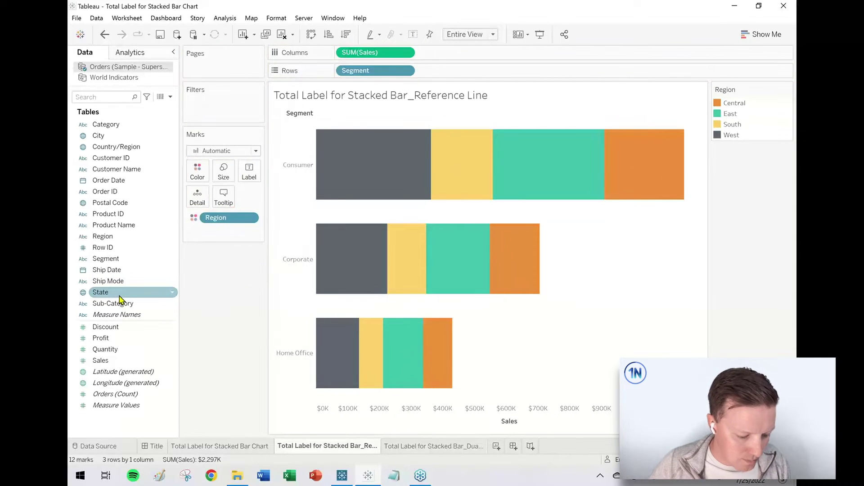
# Add a per-cell Average Sales reference line with a Value label and line style None
pyautogui.rightClick(491, 415)
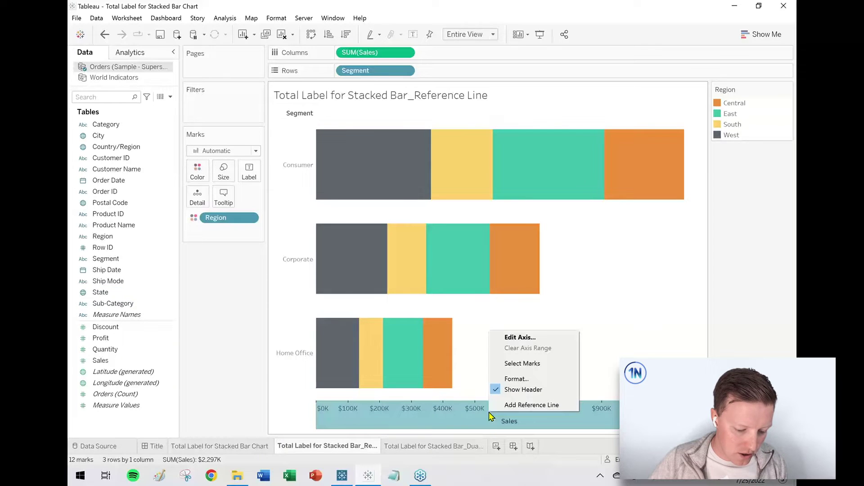
pyautogui.click(533, 406)
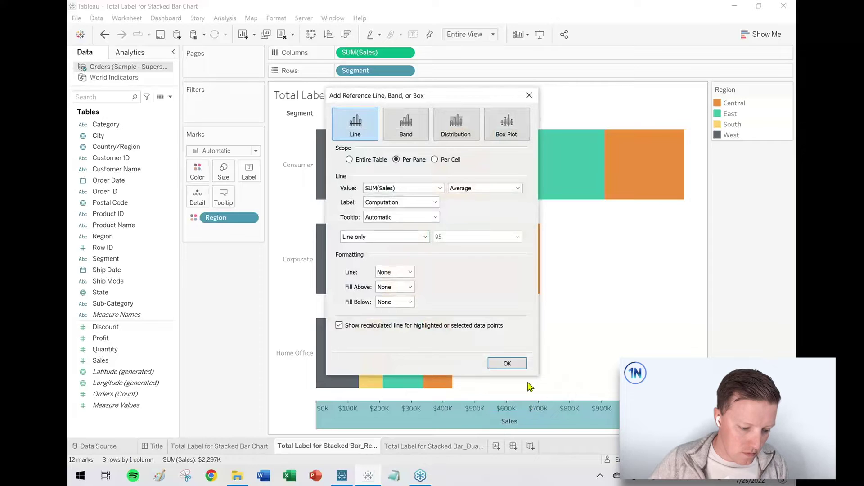
pyautogui.moveTo(463, 102); pyautogui.dragTo(255, 121)
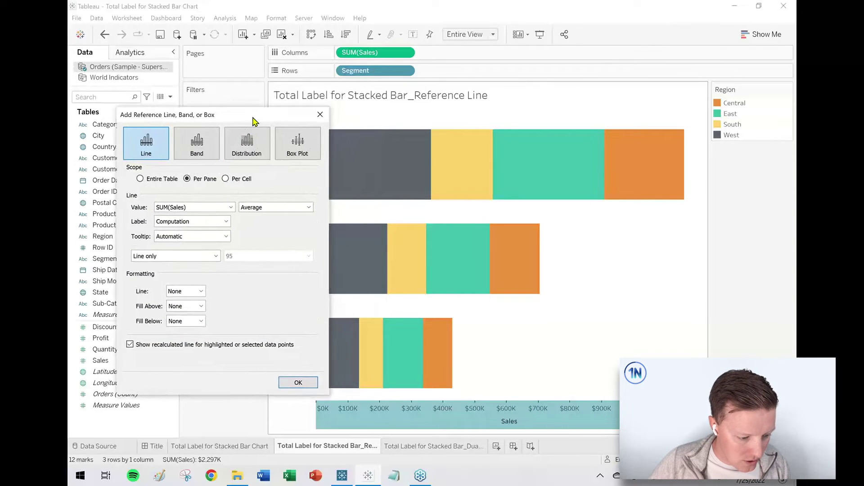
pyautogui.click(225, 178)
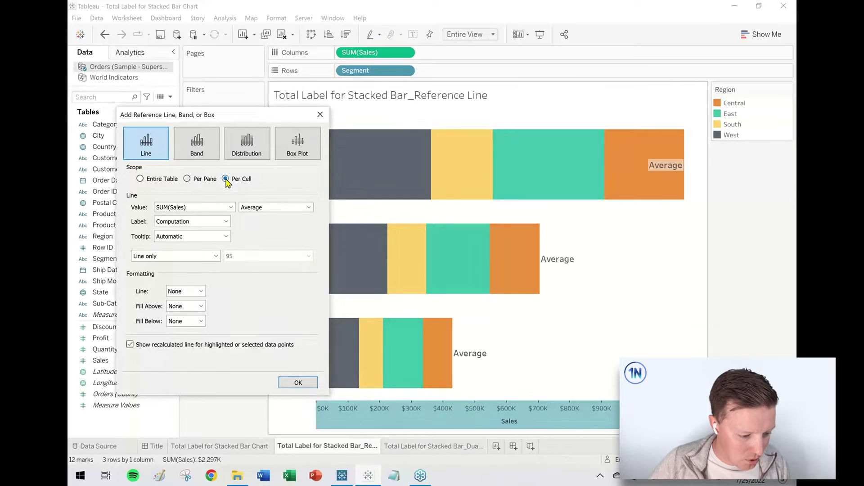
pyautogui.click(276, 209)
pyautogui.click(275, 208)
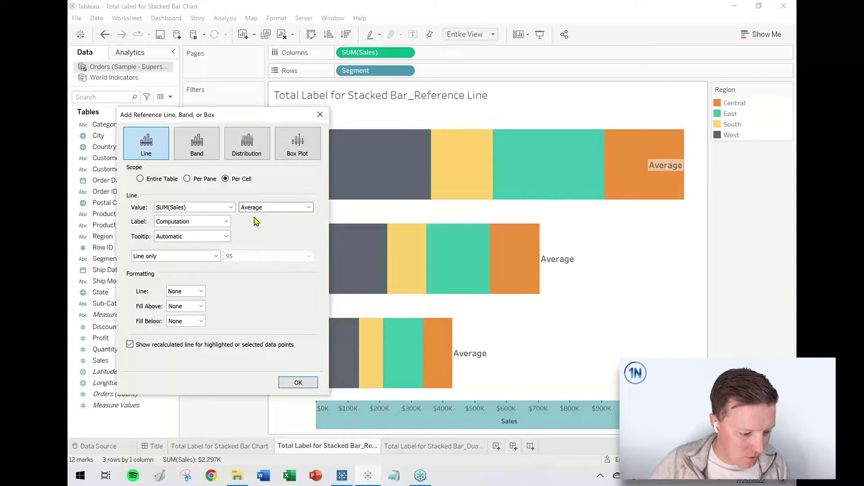
pyautogui.click(226, 222)
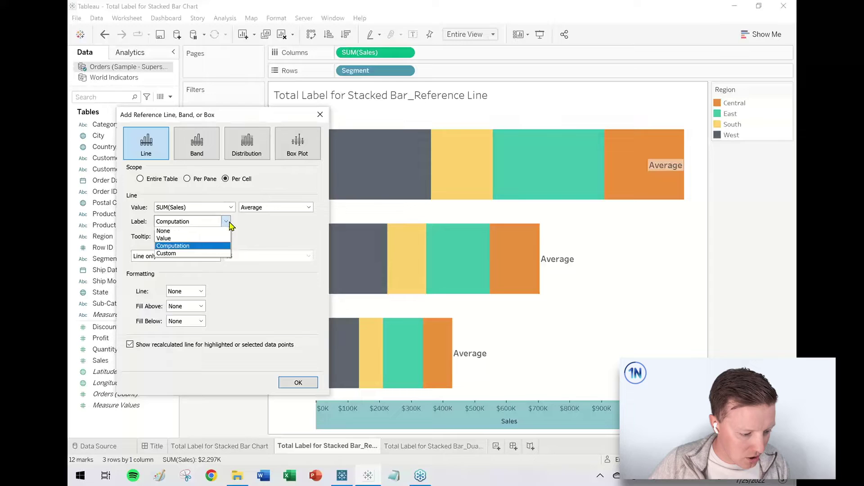
pyautogui.click(195, 241)
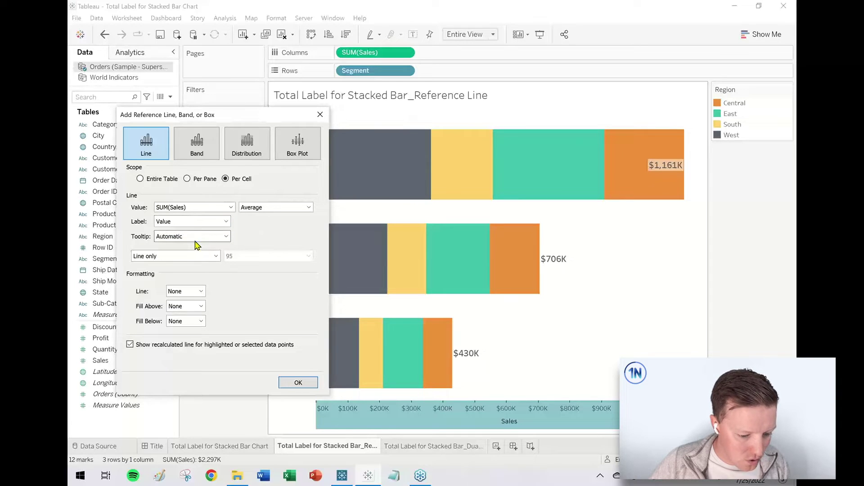
pyautogui.click(180, 293)
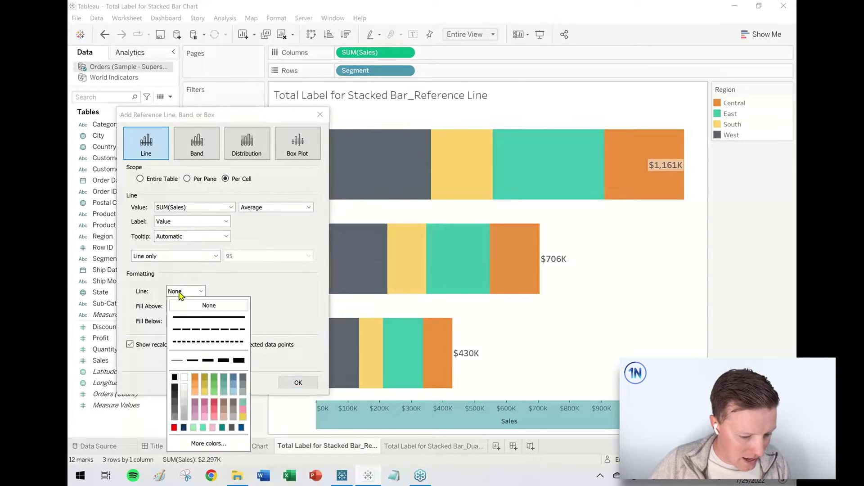
pyautogui.click(191, 319)
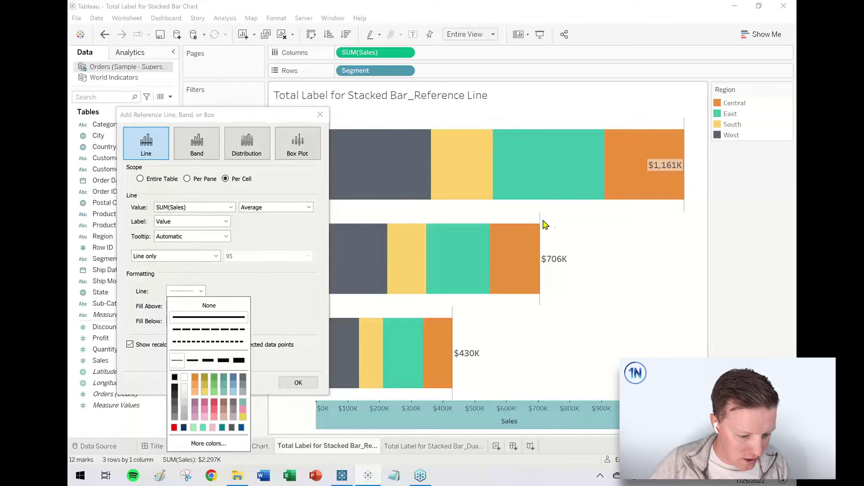
pyautogui.click(208, 306)
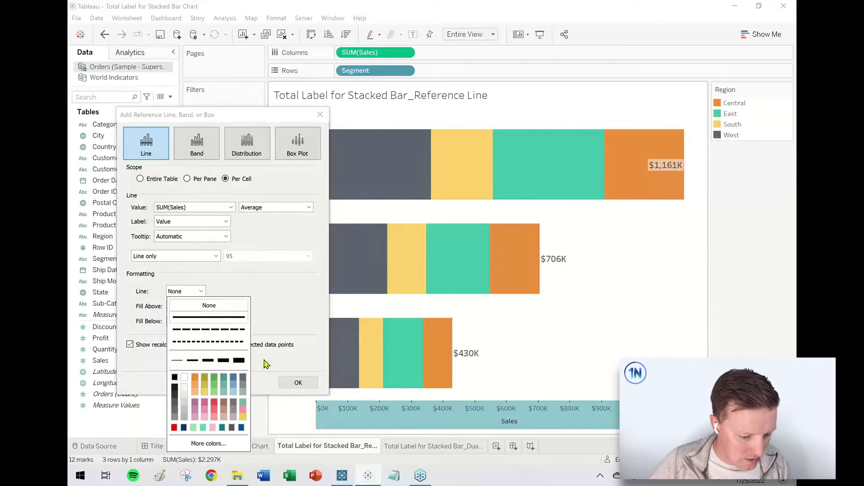
pyautogui.click(297, 384)
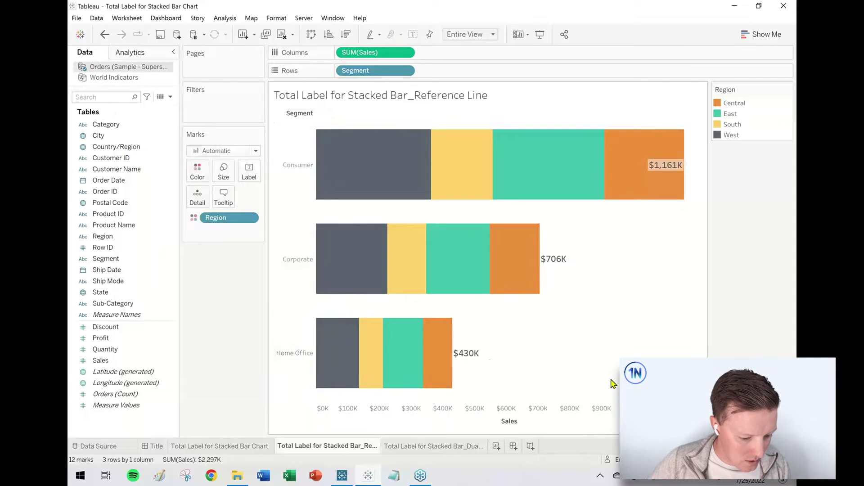
# Set the reference-line total labels to 14 pt, then switch to the Dual Axis sheet
pyautogui.rightClick(473, 357)
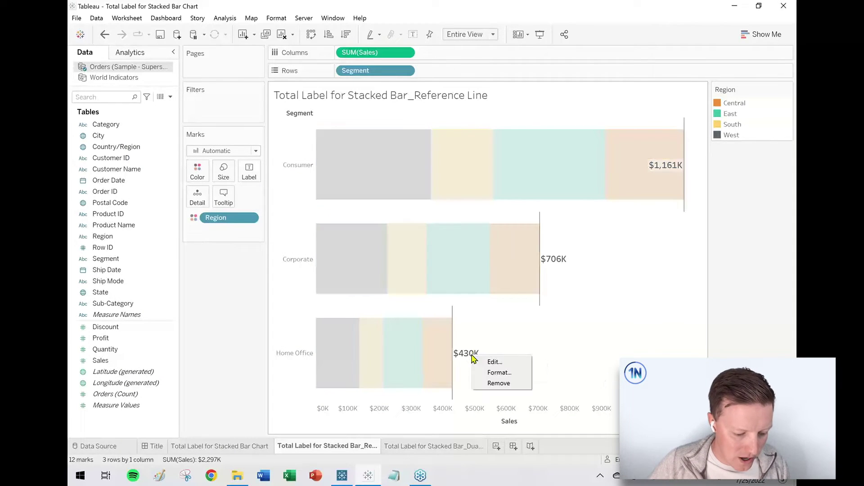
pyautogui.click(497, 373)
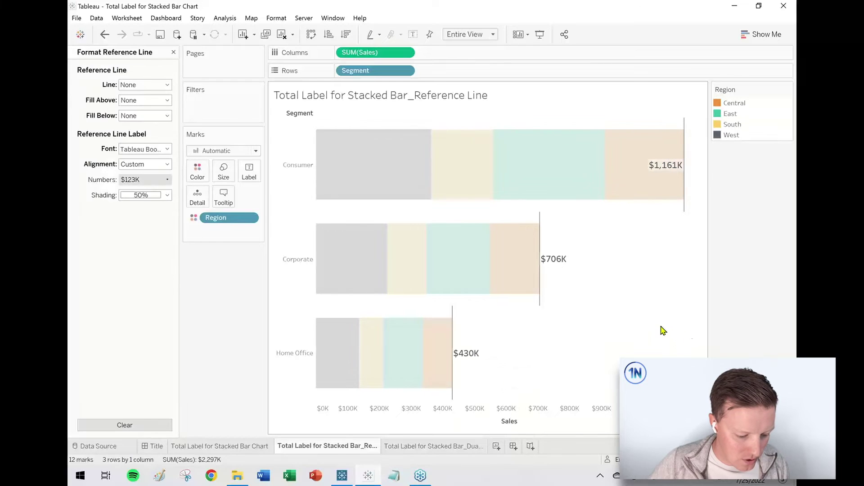
pyautogui.click(158, 179)
pyautogui.click(158, 178)
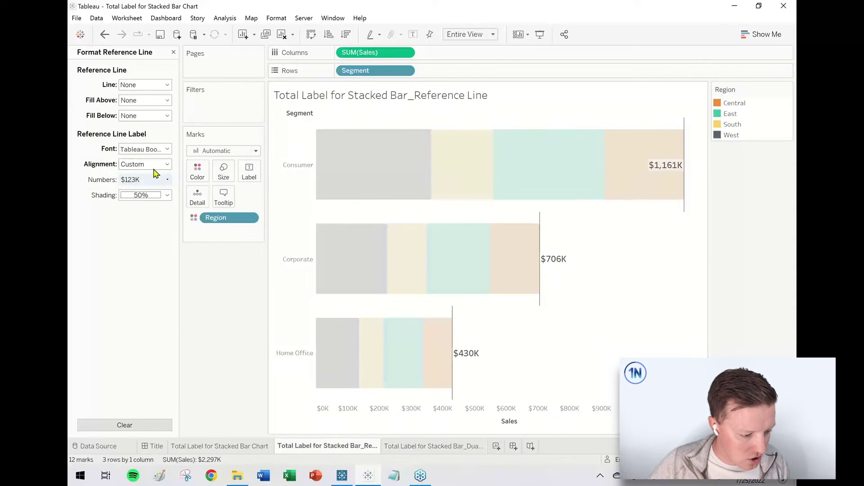
pyautogui.click(140, 151)
pyautogui.click(145, 179)
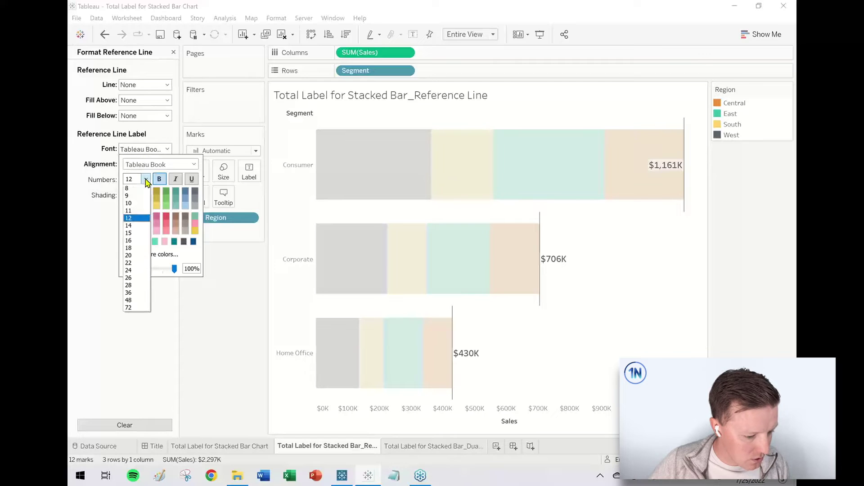
pyautogui.click(133, 226)
pyautogui.click(791, 354)
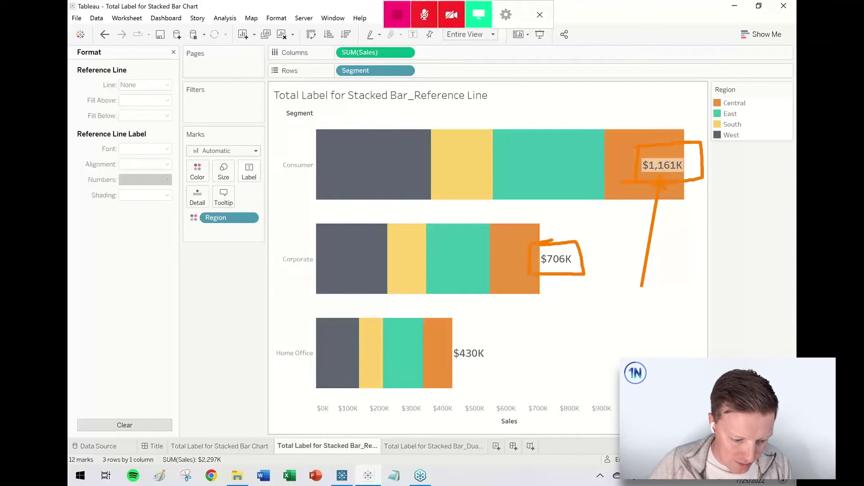
pyautogui.press('Escape')
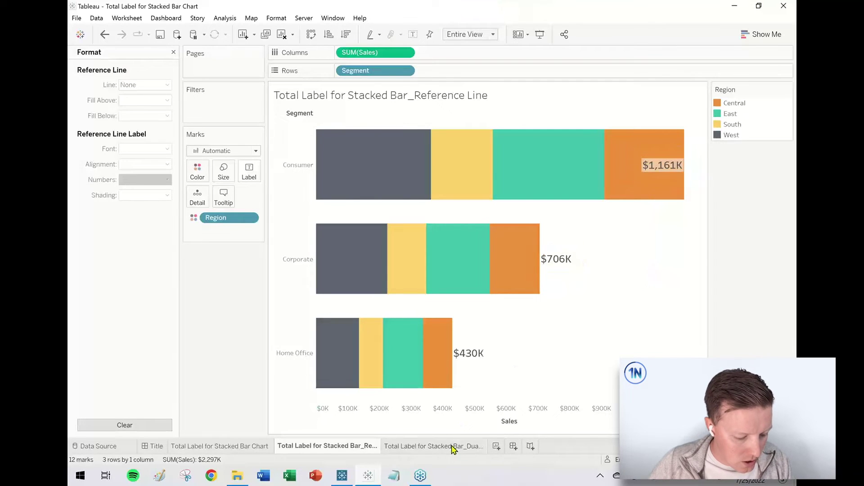
pyautogui.click(453, 446)
# Add a second SUM(Sales) chart to Columns and remove Region from its colour
pyautogui.click(173, 52)
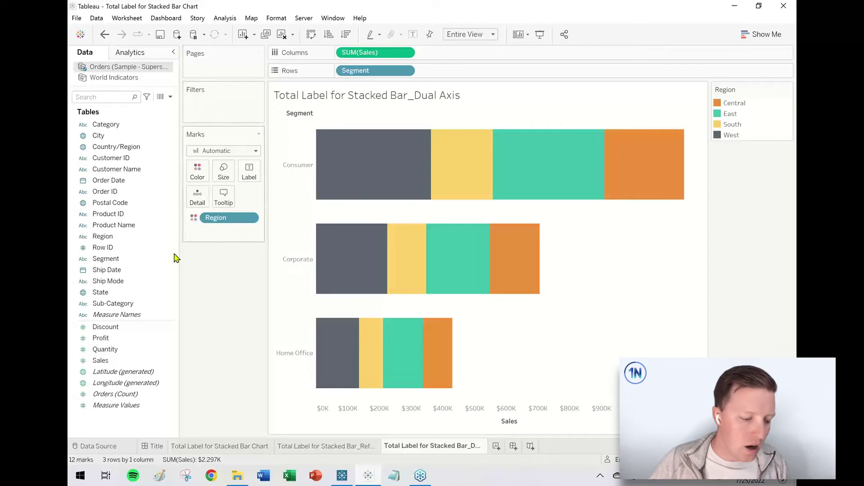
pyautogui.click(118, 362)
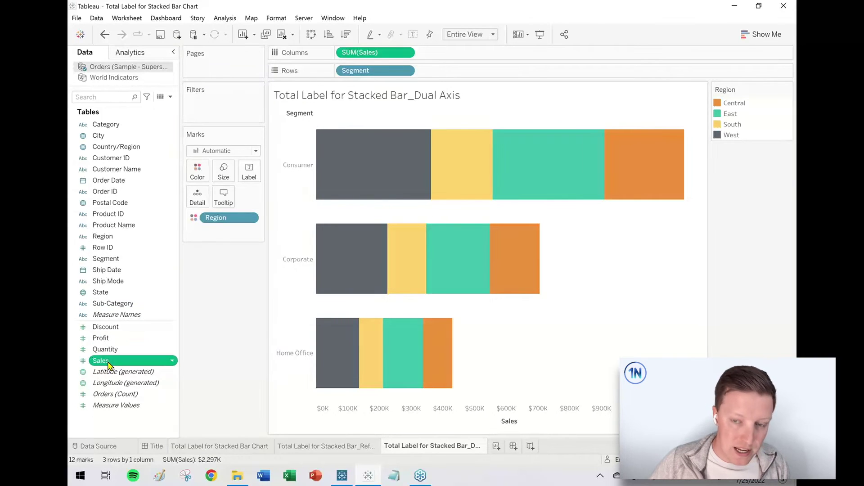
pyautogui.moveTo(107, 363); pyautogui.dragTo(546, 63)
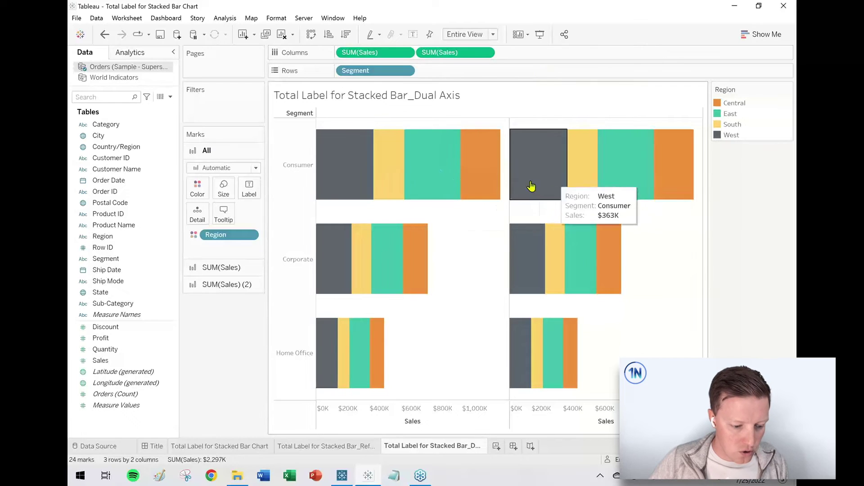
pyautogui.click(217, 287)
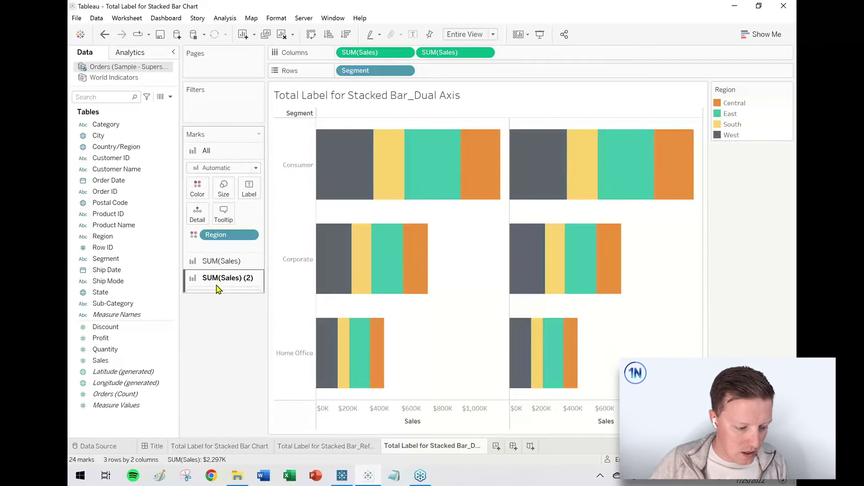
pyautogui.moveTo(222, 269); pyautogui.dragTo(260, 415)
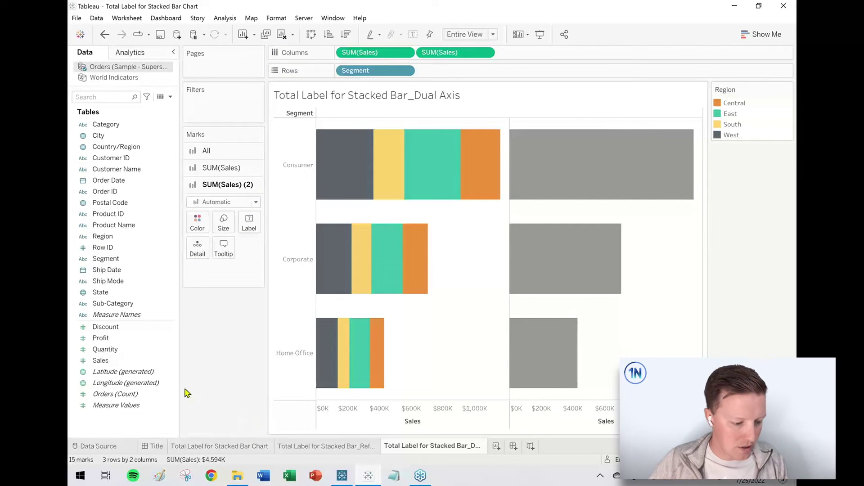
pyautogui.click(110, 362)
# Label the second chart with Sales totals and merge both Sales axes into a dual axis
pyautogui.moveTo(99, 364); pyautogui.dragTo(250, 223)
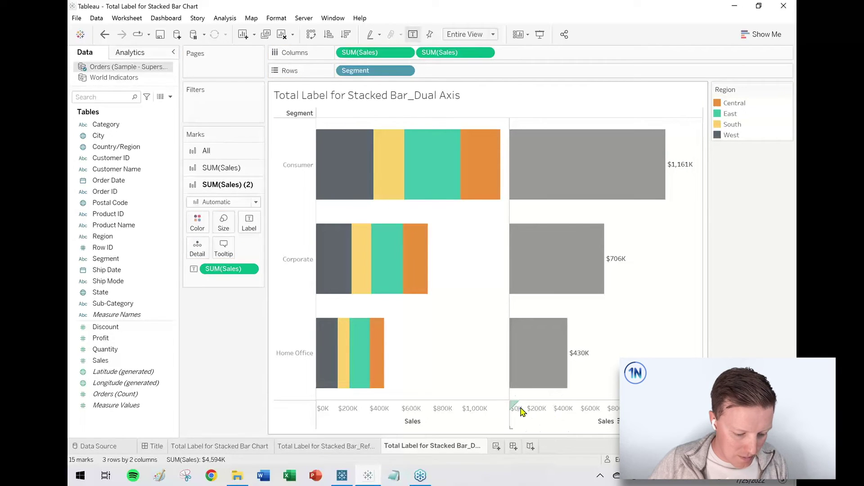
pyautogui.moveTo(513, 404); pyautogui.dragTo(434, 121)
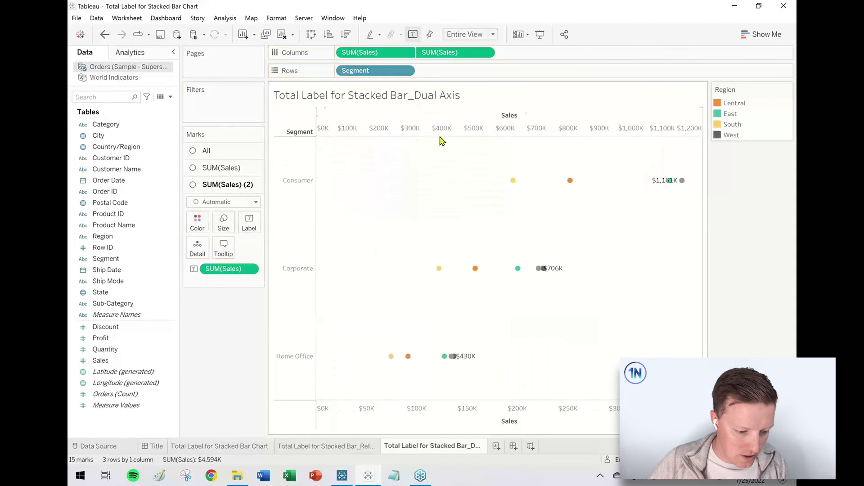
pyautogui.click(230, 152)
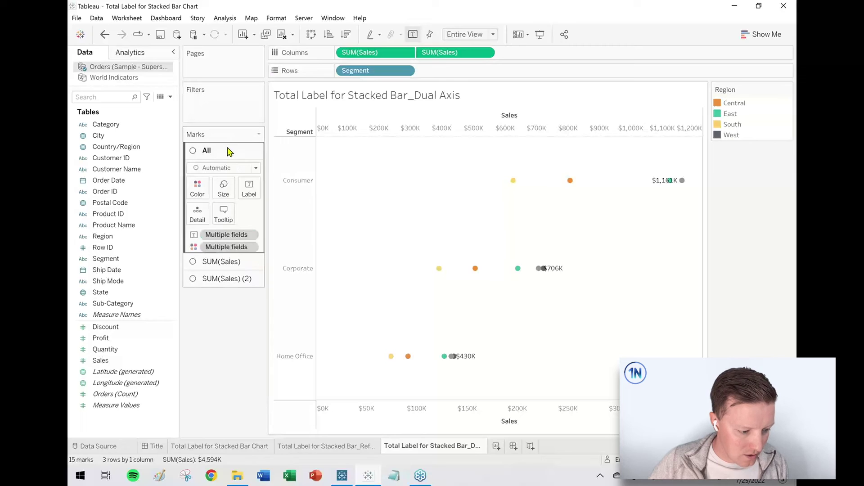
# Set the All marks type to Bar and synchronize the two Sales axes
pyautogui.click(229, 151)
pyautogui.click(230, 169)
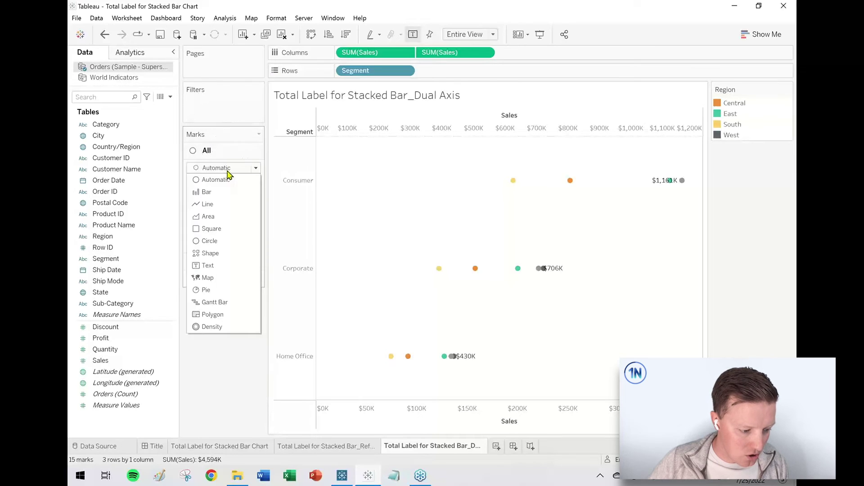
pyautogui.click(228, 196)
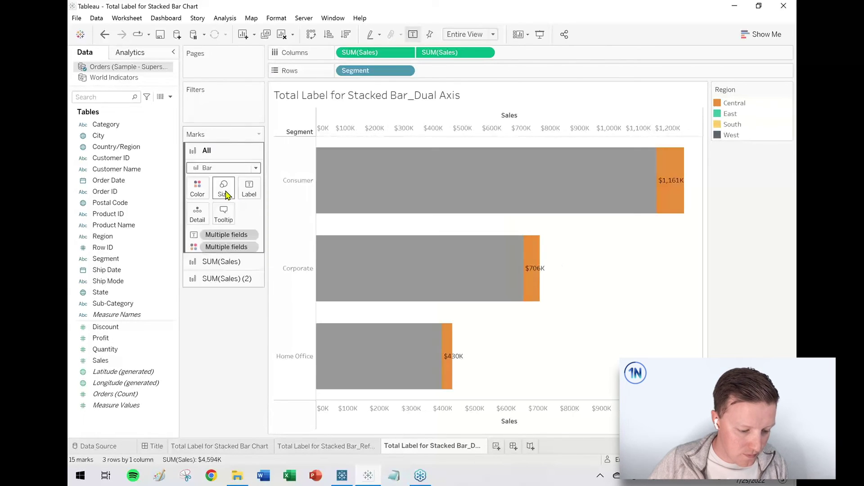
pyautogui.rightClick(454, 130)
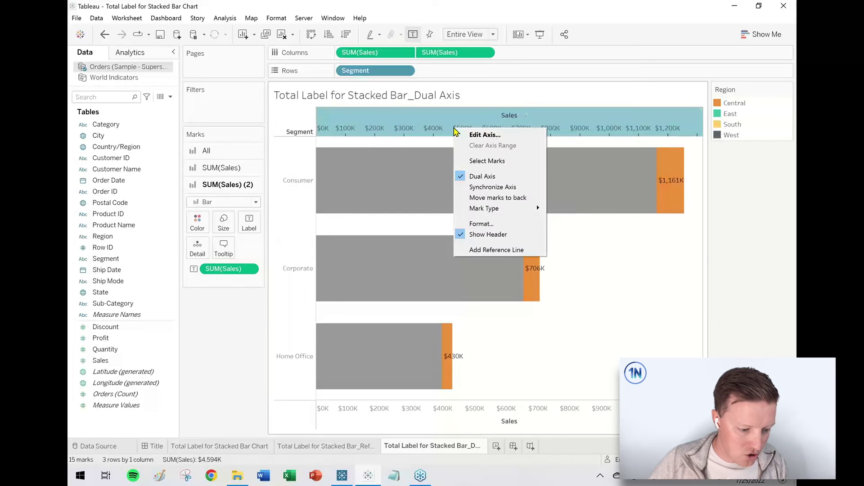
pyautogui.click(494, 187)
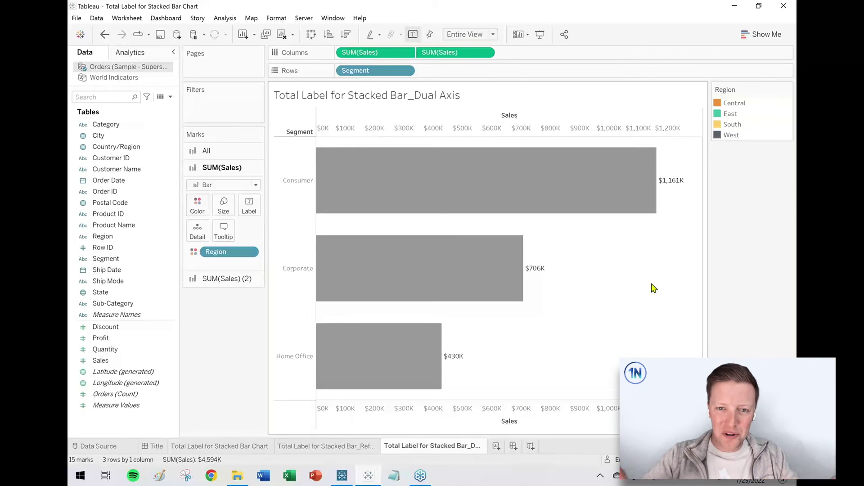
# Move the Region-coloured bars to the front and hide the top Sales axis header
pyautogui.rightClick(587, 418)
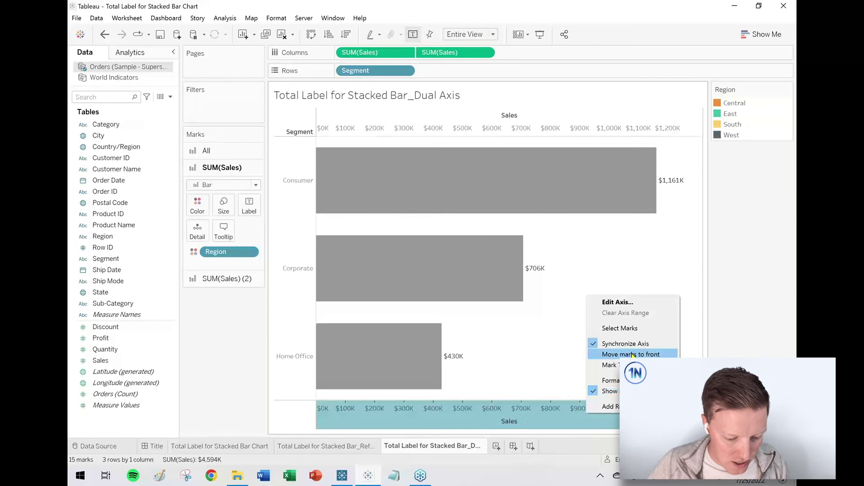
pyautogui.click(674, 355)
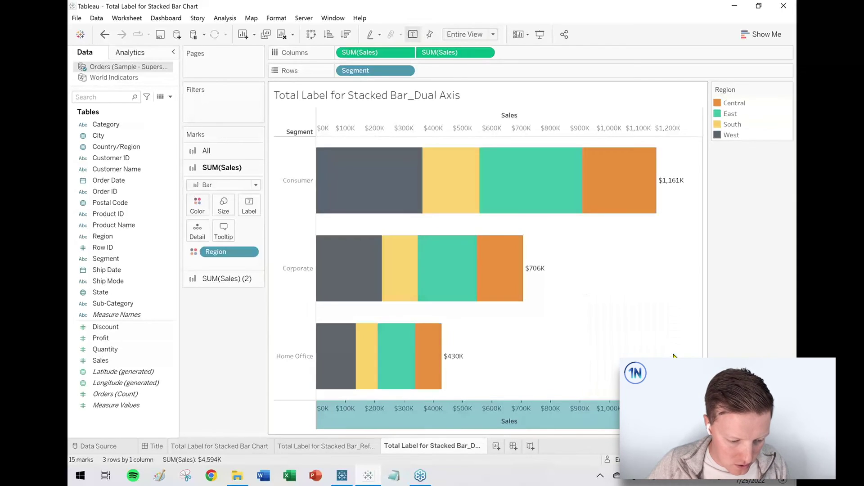
pyautogui.rightClick(591, 128)
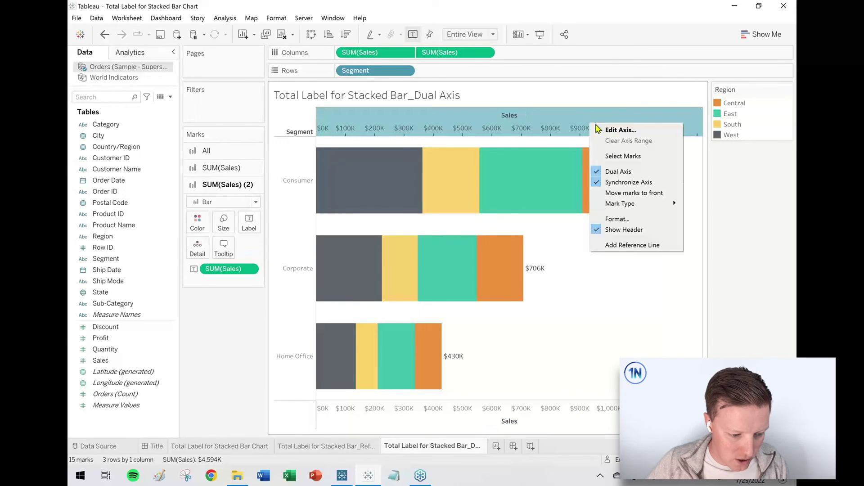
pyautogui.click(631, 230)
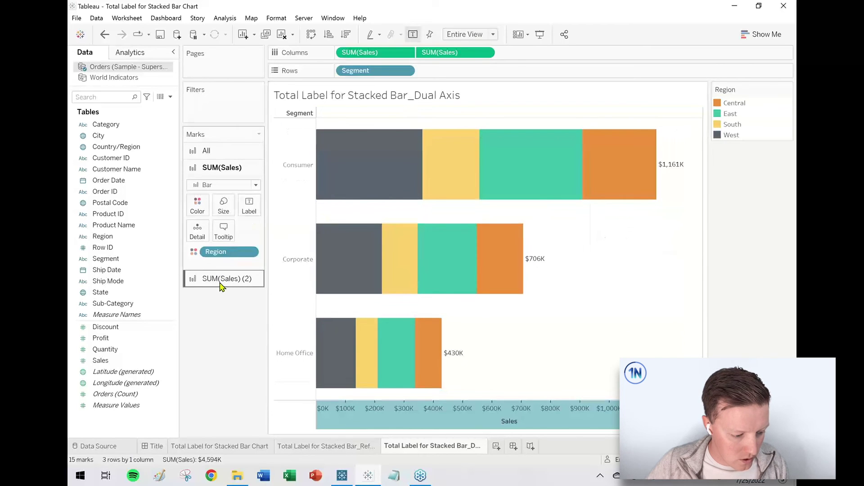
# Format the SUM(Sales) (2) total labels as 14 pt bold
pyautogui.click(220, 280)
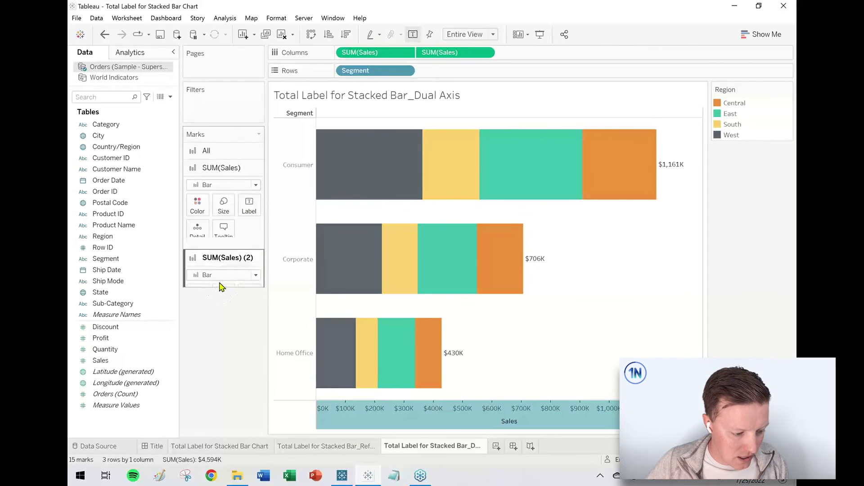
pyautogui.click(249, 223)
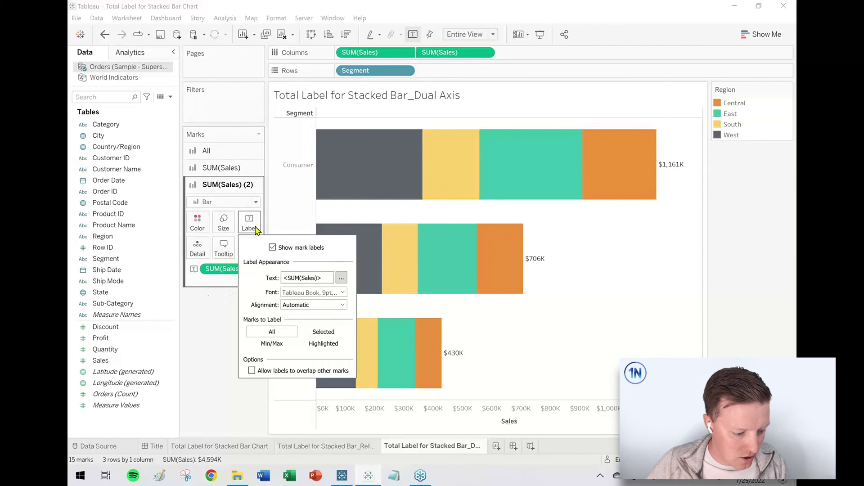
pyautogui.click(298, 294)
pyautogui.click(307, 321)
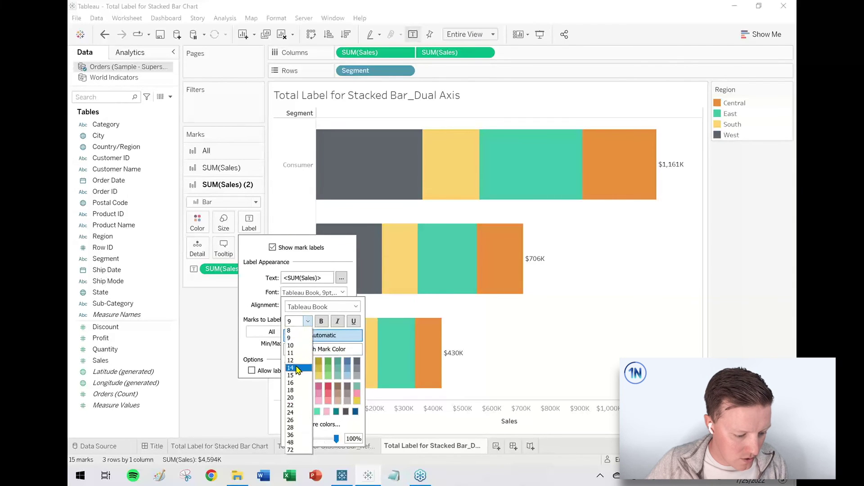
pyautogui.click(297, 368)
pyautogui.click(324, 322)
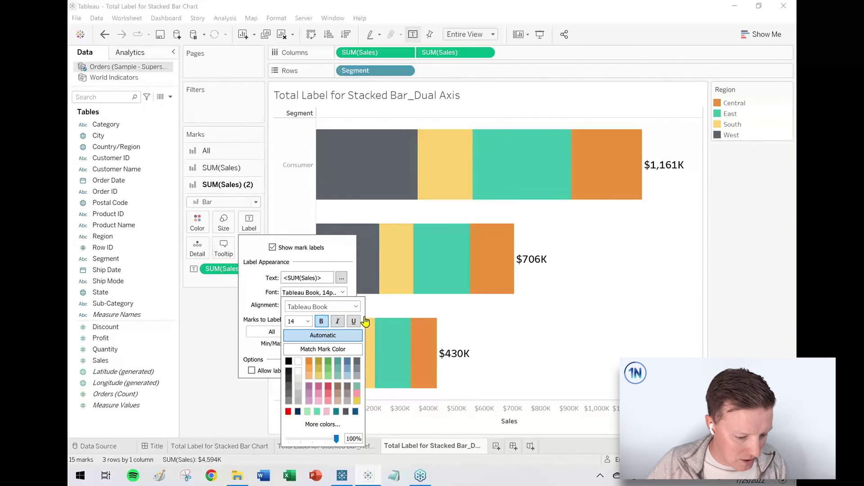
pyautogui.click(638, 343)
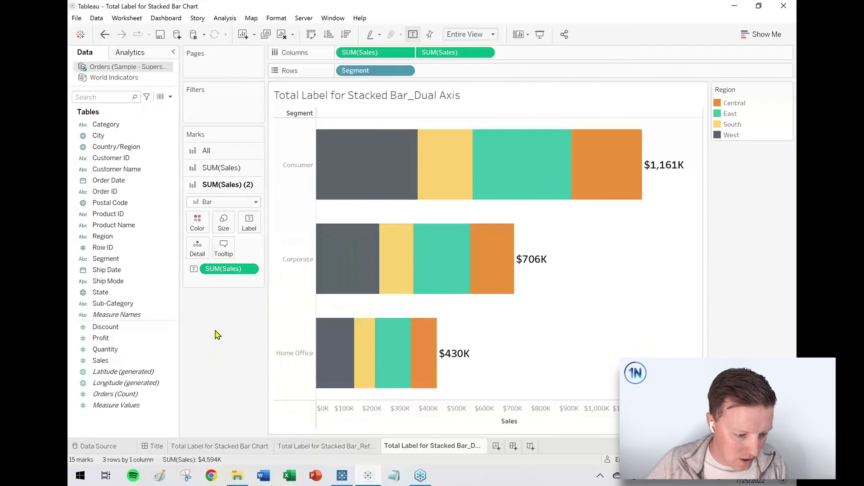